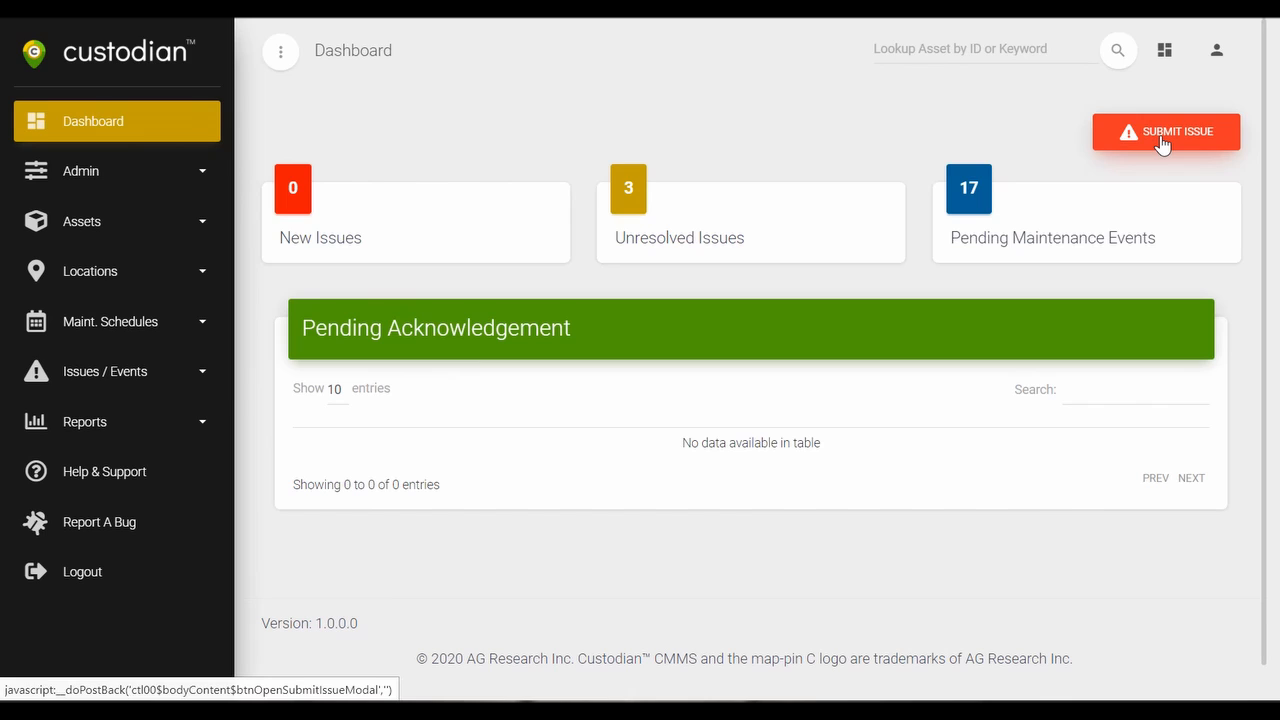
{"action": "left_click", "coordinate": [150, 372]}
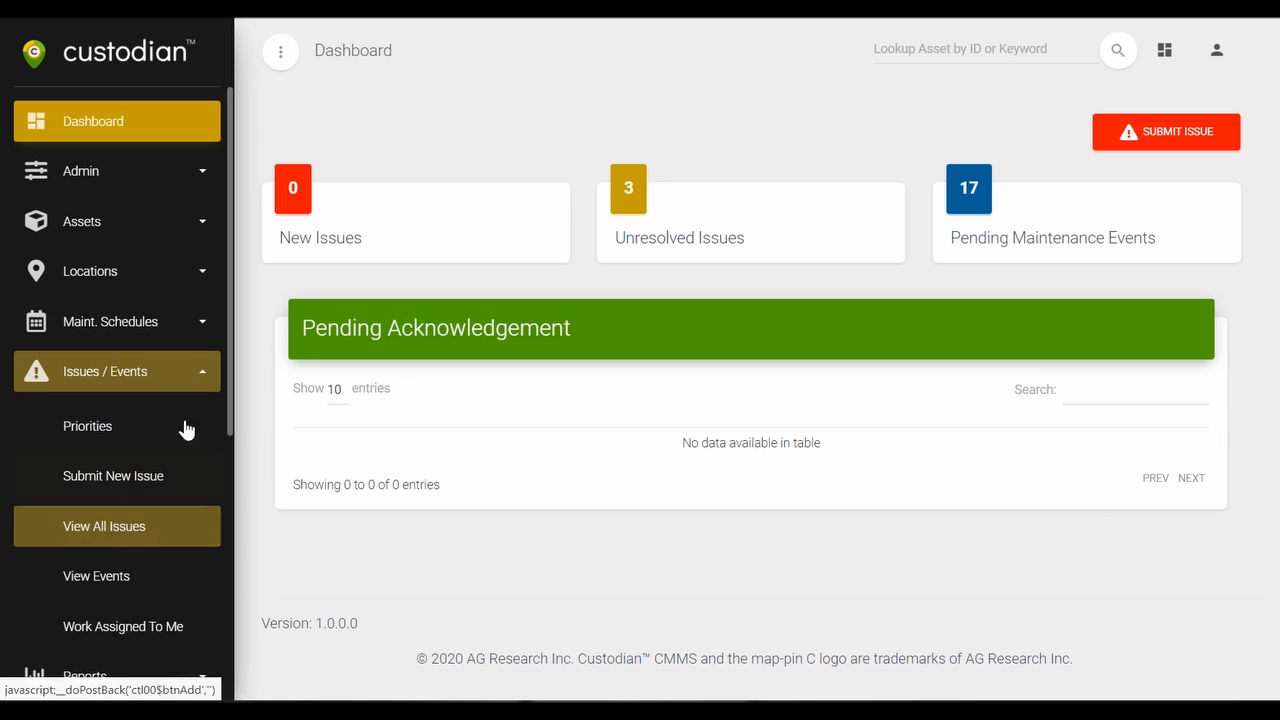
{"action": "left_click", "coordinate": [194, 371]}
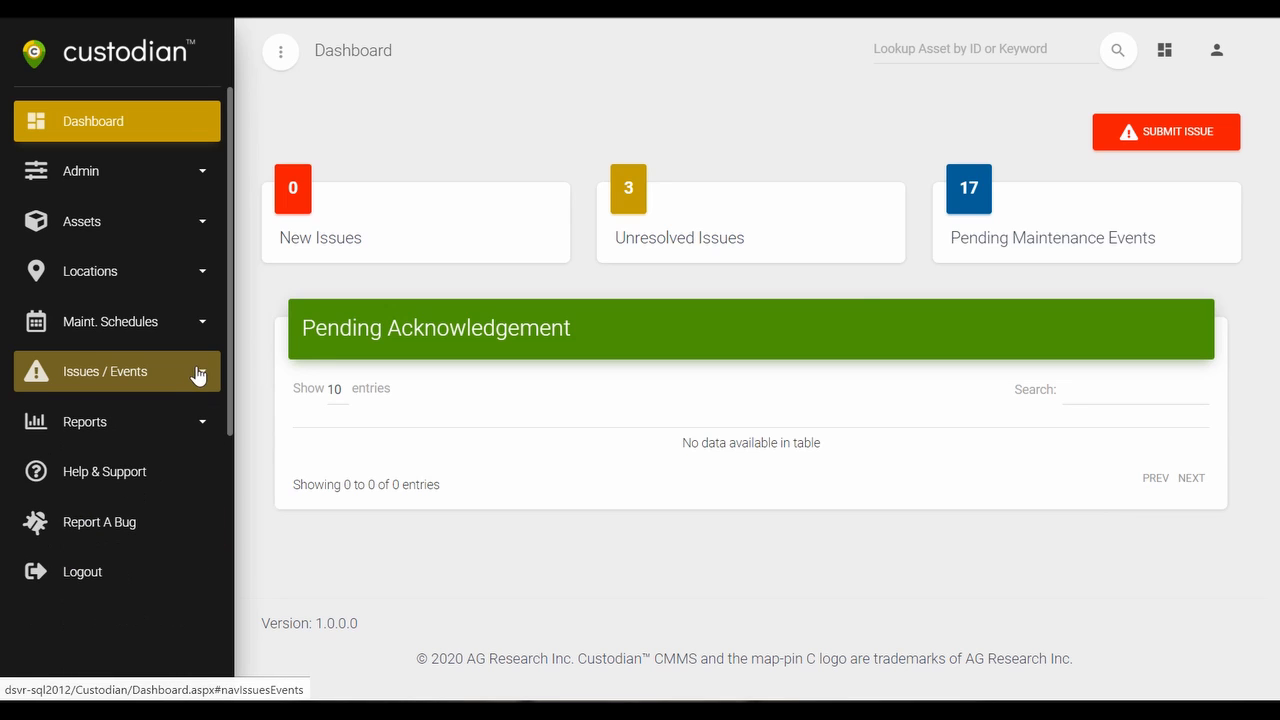
Start a new issue for site NF Test Store #1, area Front Entrance, with the Lenovo Thinkcenter 920 as affected asset.
{"action": "left_click", "coordinate": [1172, 143]}
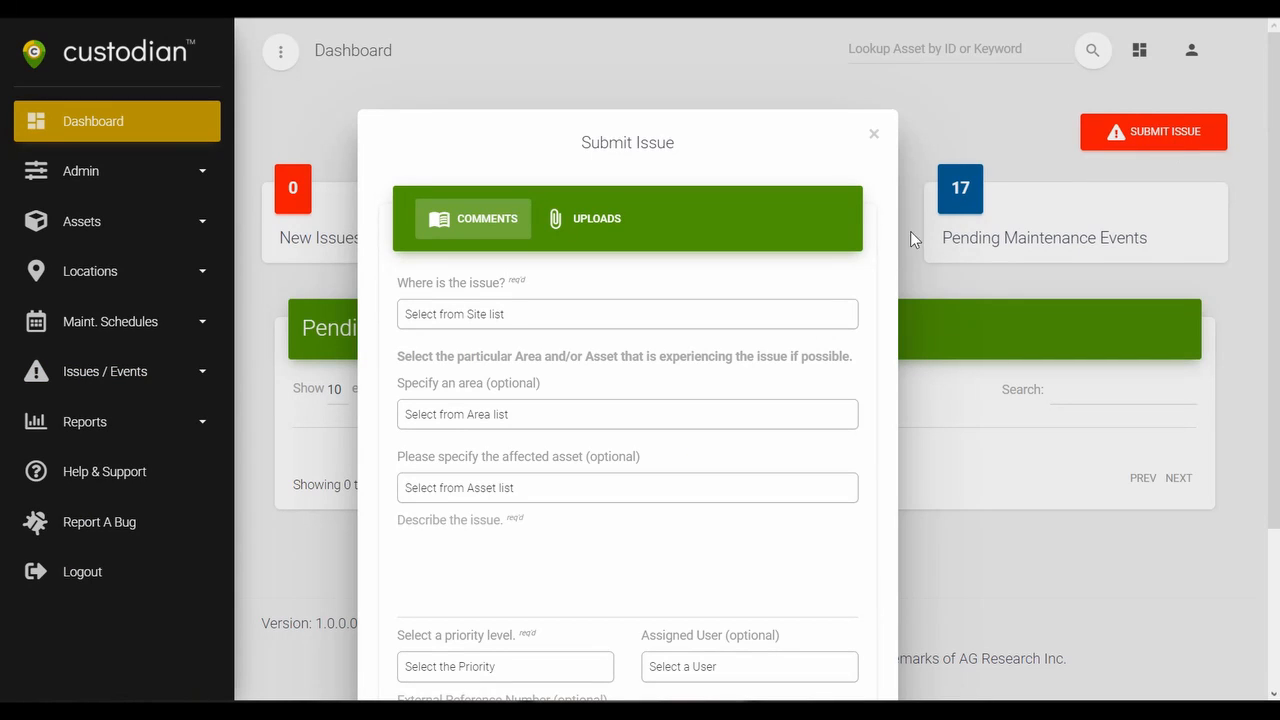
{"action": "left_click", "coordinate": [490, 318]}
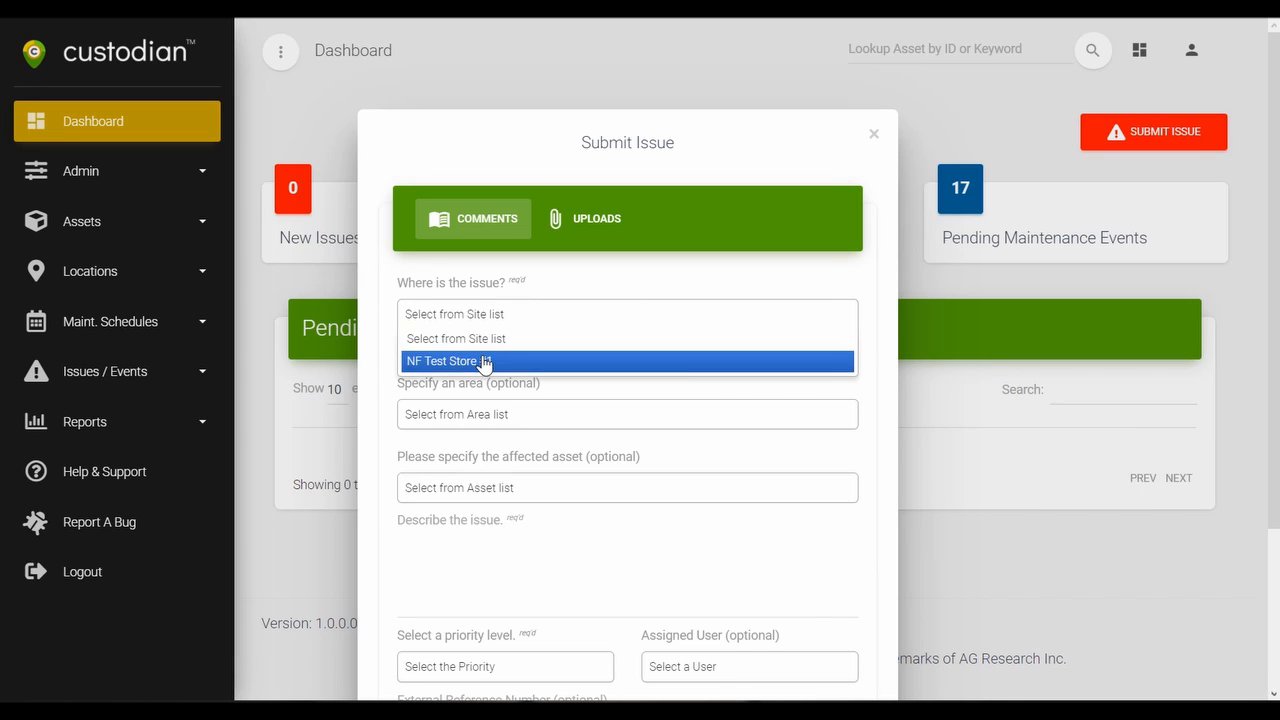
{"action": "left_click", "coordinate": [483, 358]}
{"action": "left_click", "coordinate": [504, 415]}
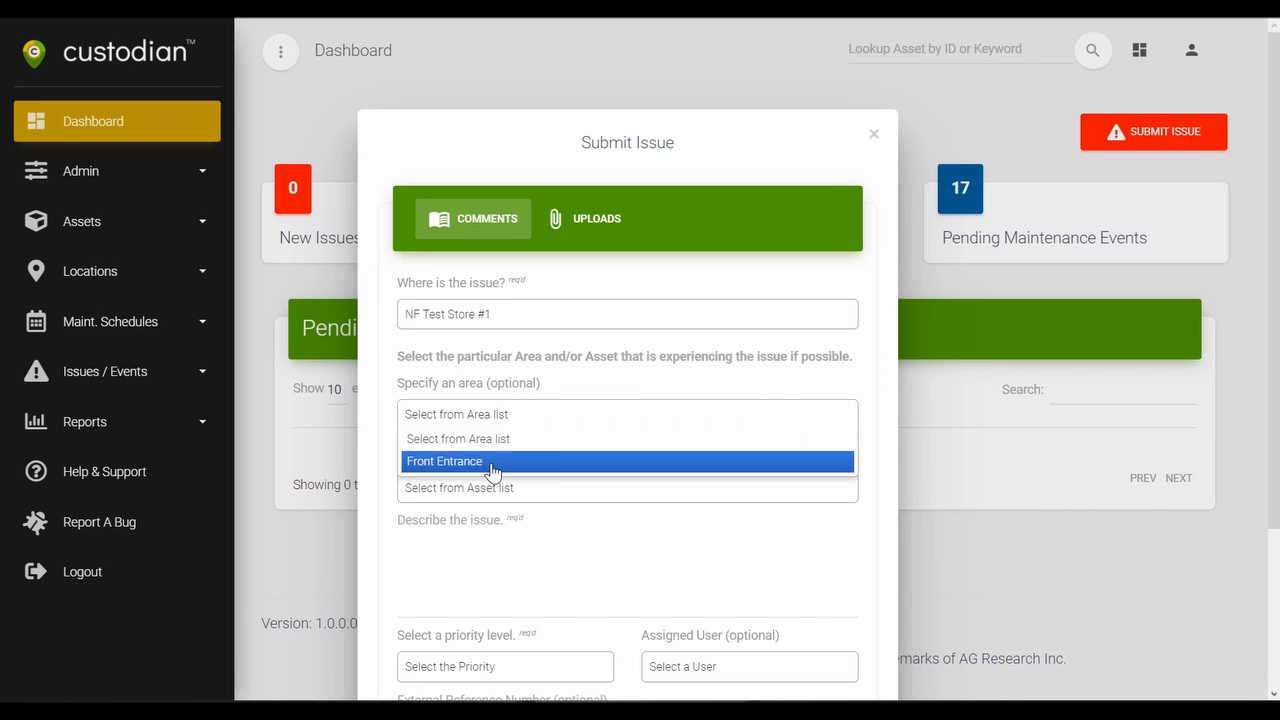
{"action": "left_click", "coordinate": [491, 466]}
{"action": "left_click", "coordinate": [491, 490]}
{"action": "left_click", "coordinate": [457, 534]}
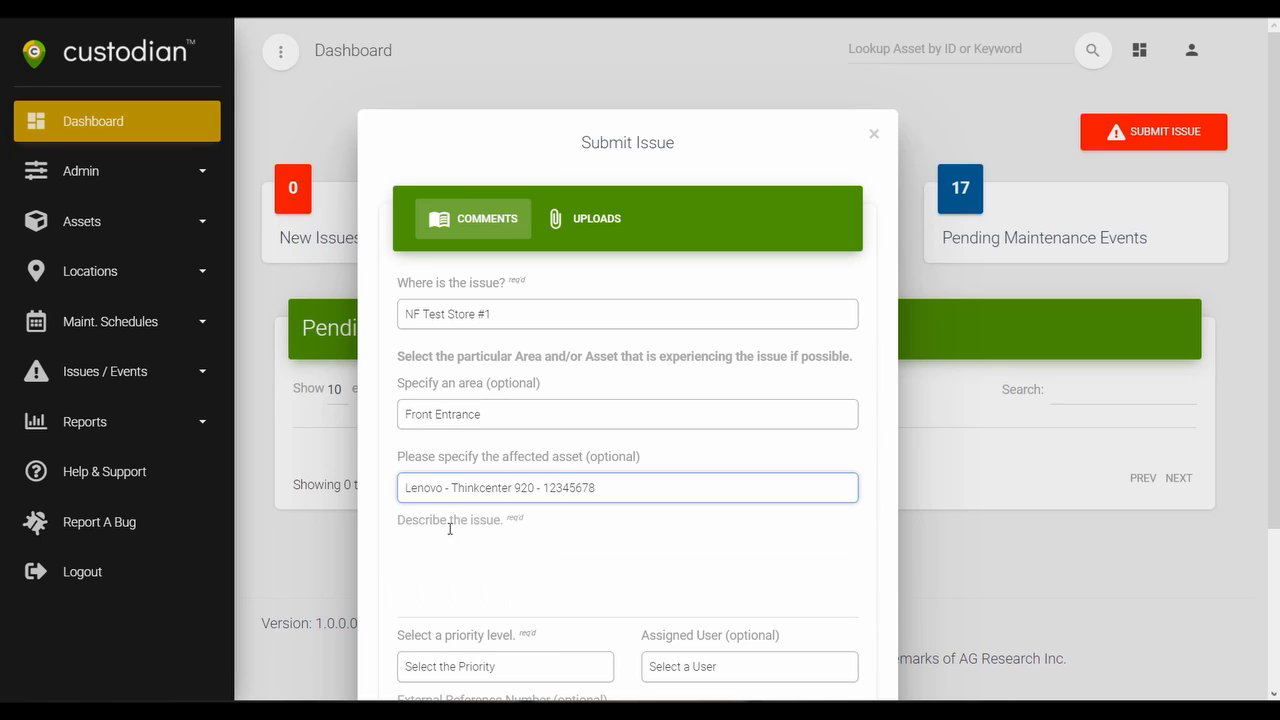
Describe the issue as "Can't connect to internet." and set its priority to P2 - High.
{"action": "left_click", "coordinate": [460, 557]}
{"action": "type", "text": "Can't con"}
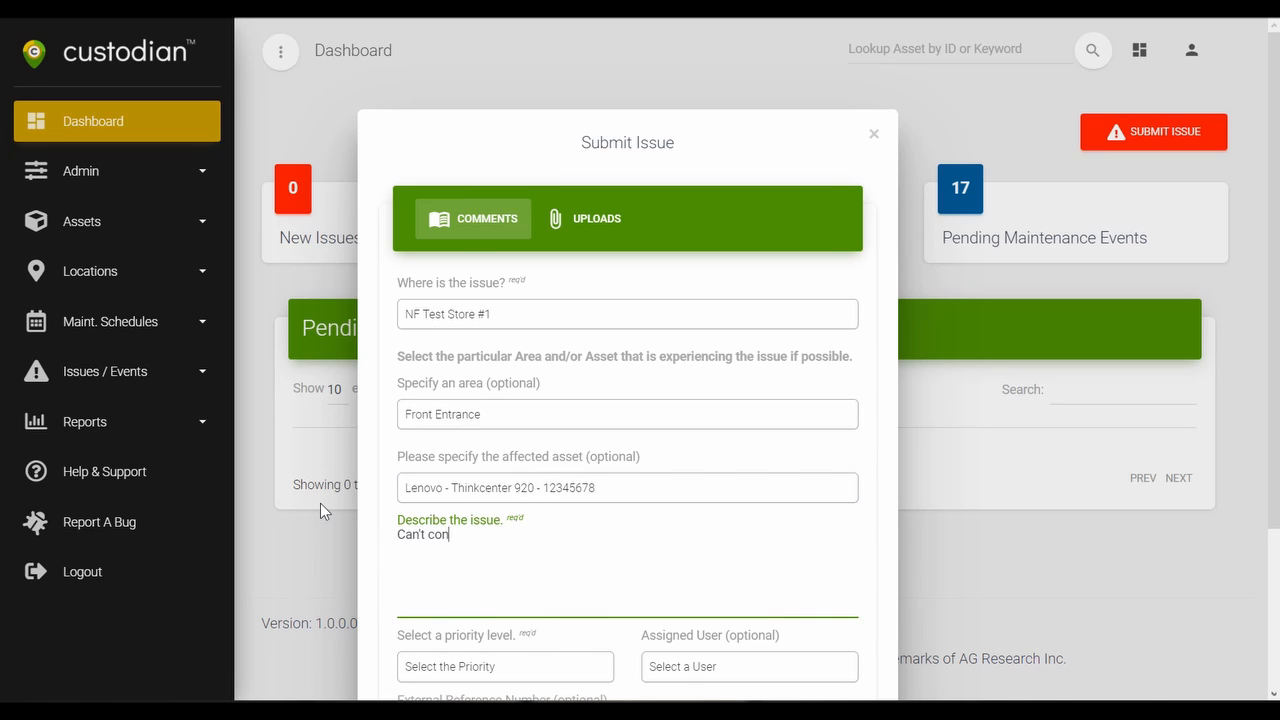
{"action": "type", "text": "nect to internet."}
{"action": "scroll", "coordinate": [880, 520], "scroll_direction": "down", "scroll_amount": 3}
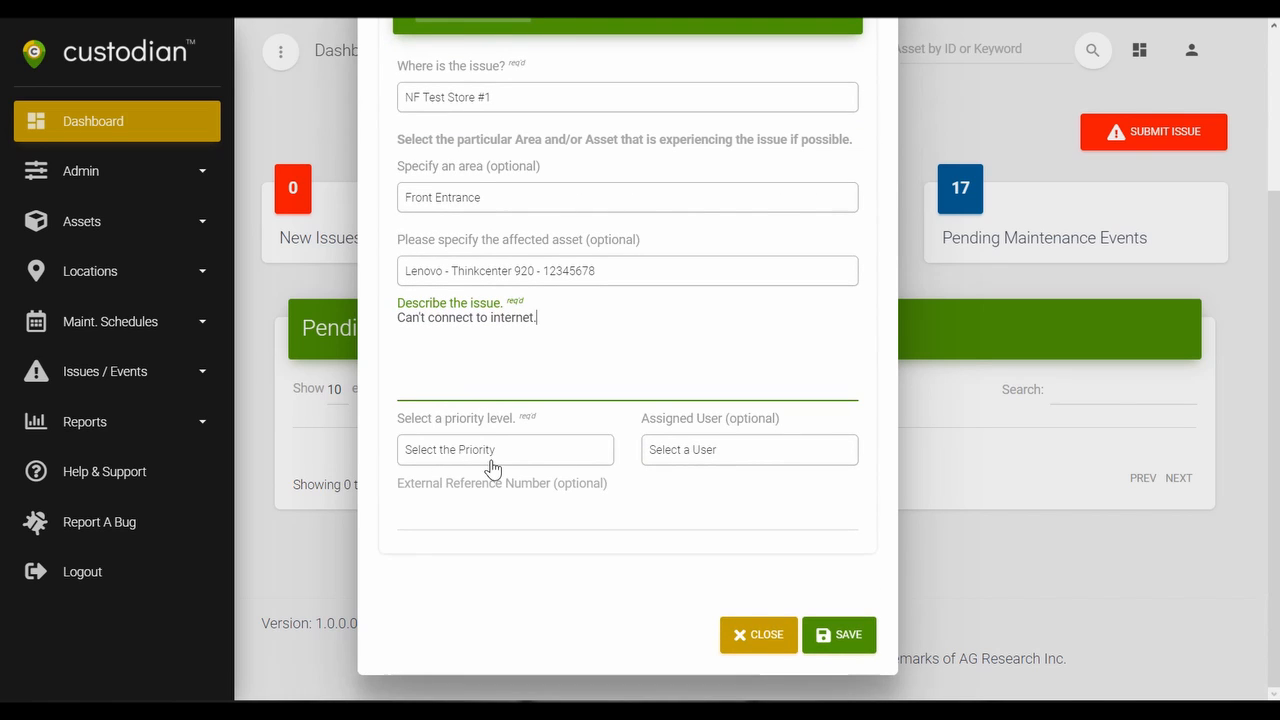
{"action": "left_click", "coordinate": [462, 452]}
{"action": "left_click", "coordinate": [438, 548]}
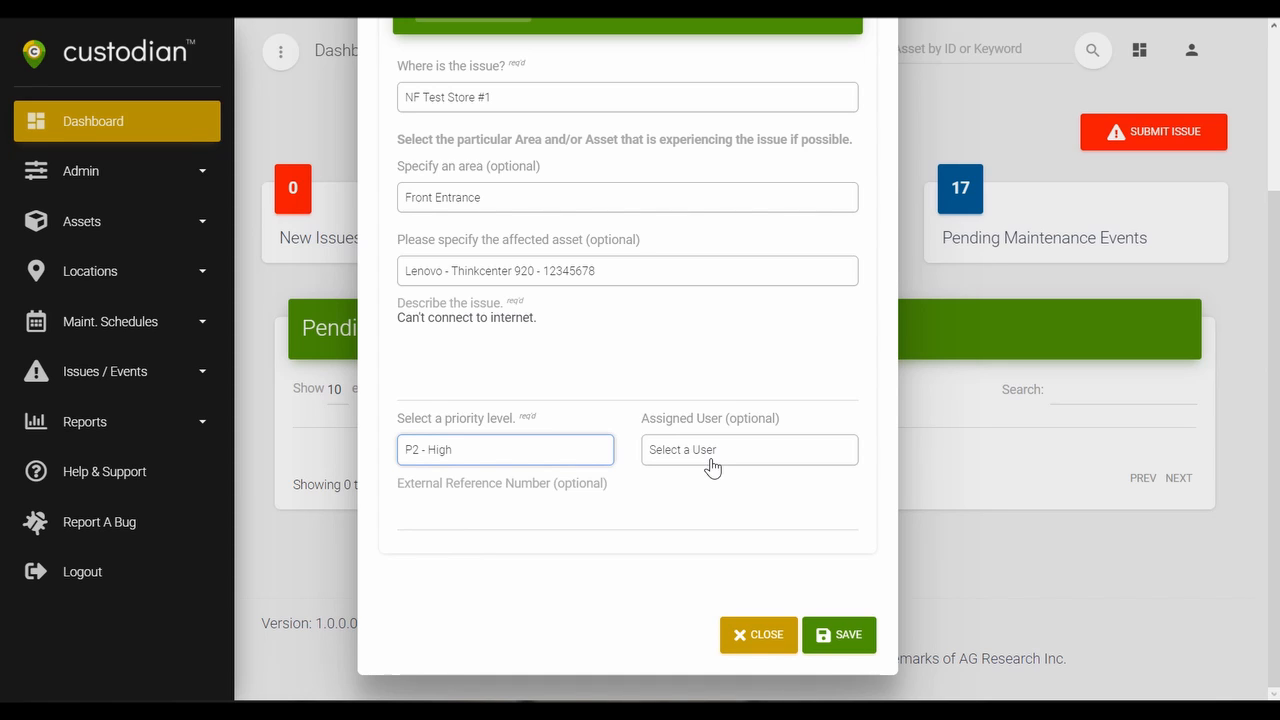
Attach download.jpg from the Downloads folder to the issue and save the submission.
{"action": "scroll", "coordinate": [875, 415], "scroll_direction": "up", "scroll_amount": 2}
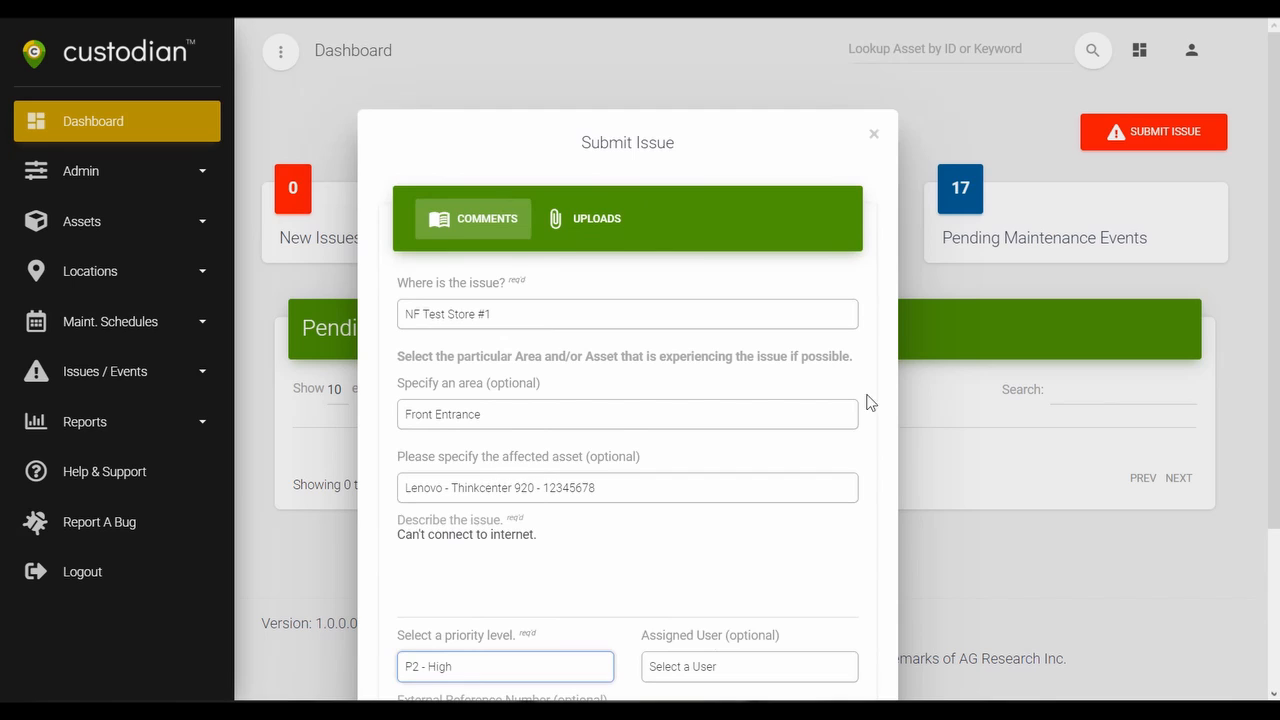
{"action": "left_click", "coordinate": [573, 217]}
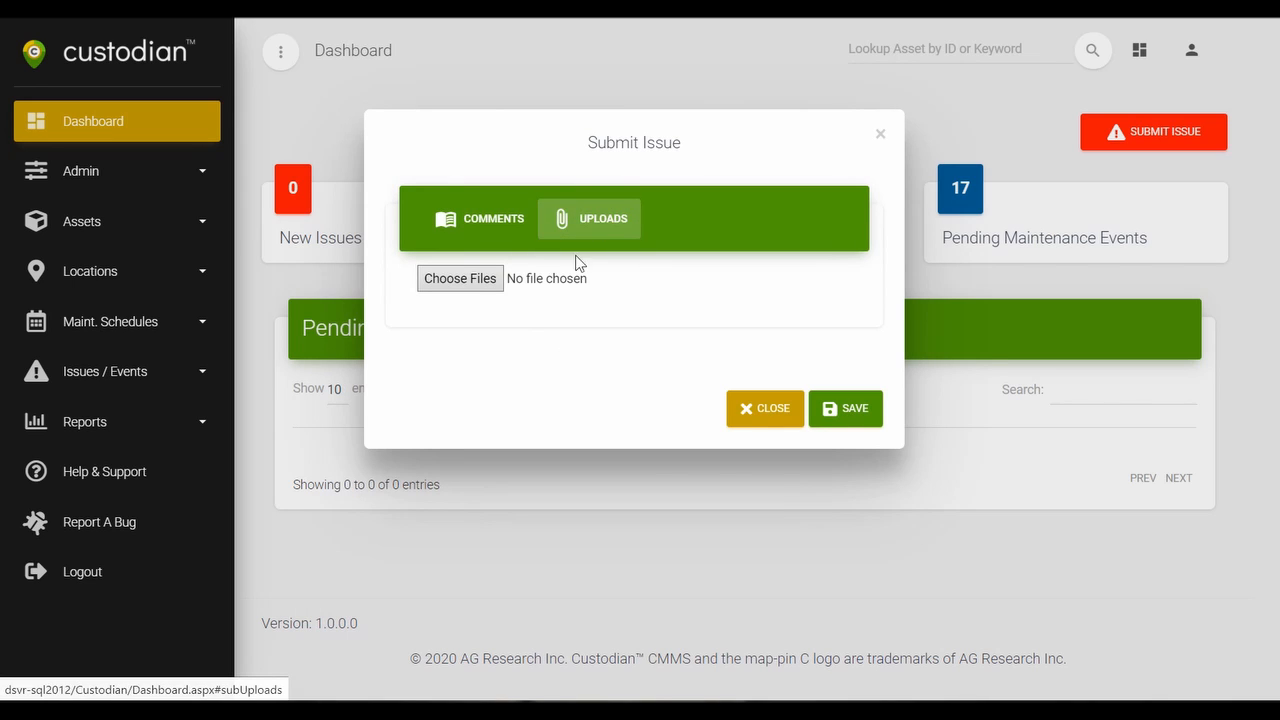
{"action": "left_click", "coordinate": [438, 280]}
{"action": "left_click", "coordinate": [253, 171]}
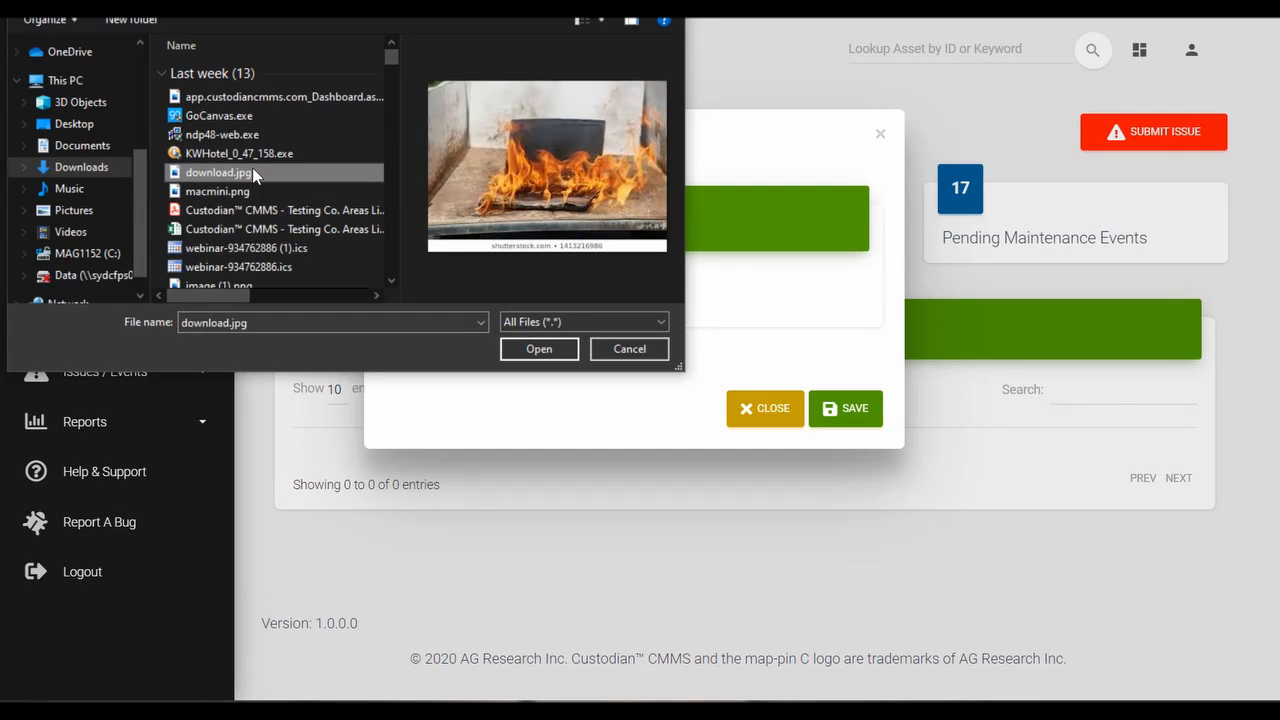
{"action": "left_click", "coordinate": [563, 348]}
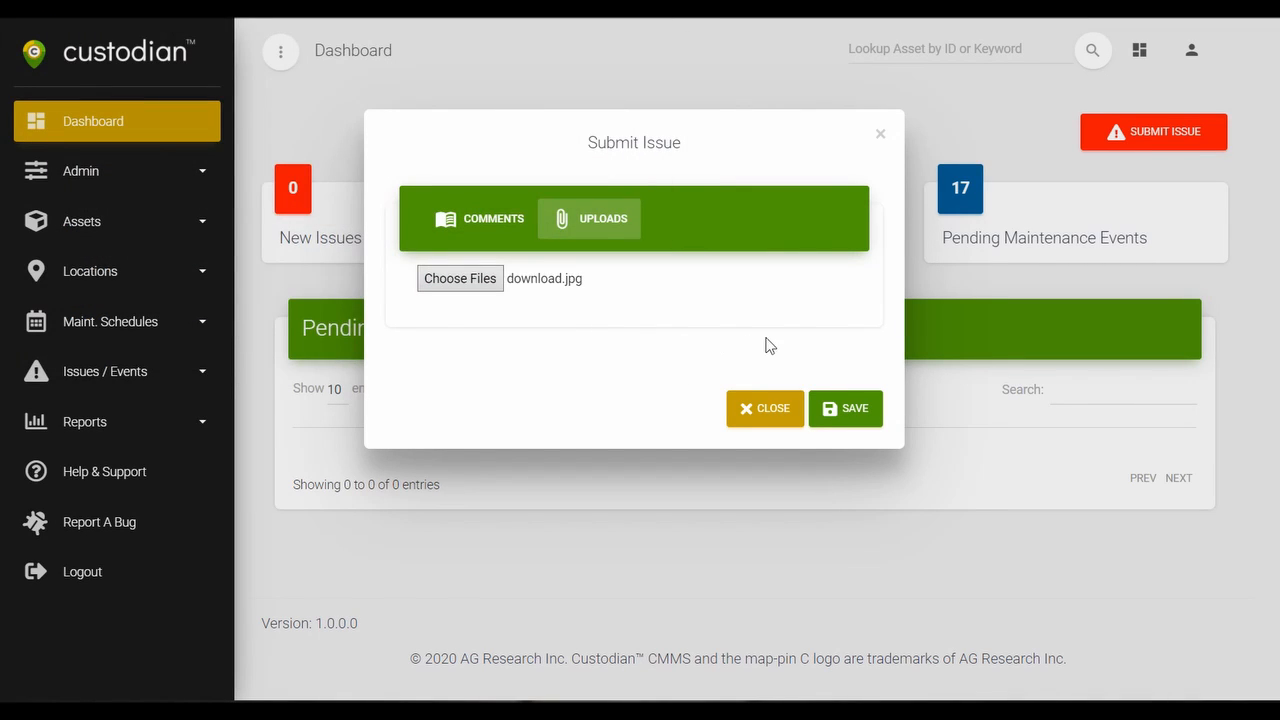
{"action": "left_click", "coordinate": [849, 418]}
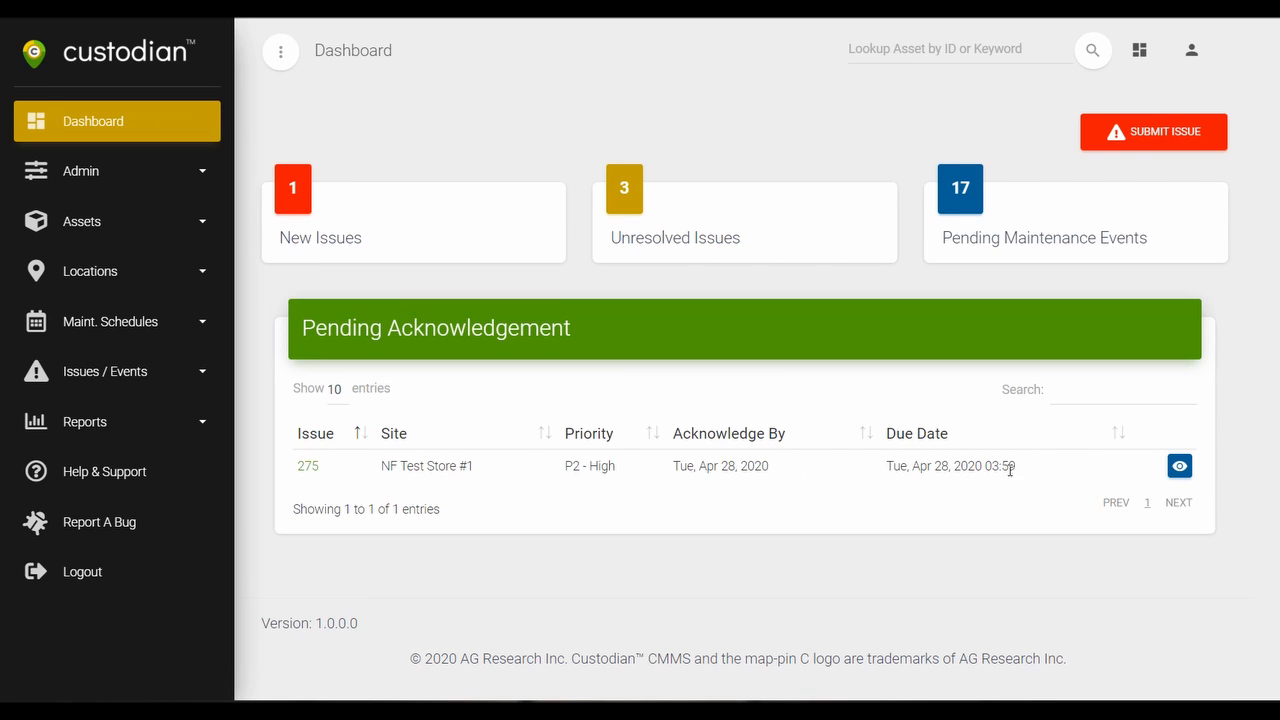
Acknowledge the newly submitted issue and preview its attached download.jpg.
{"action": "left_click", "coordinate": [1180, 466]}
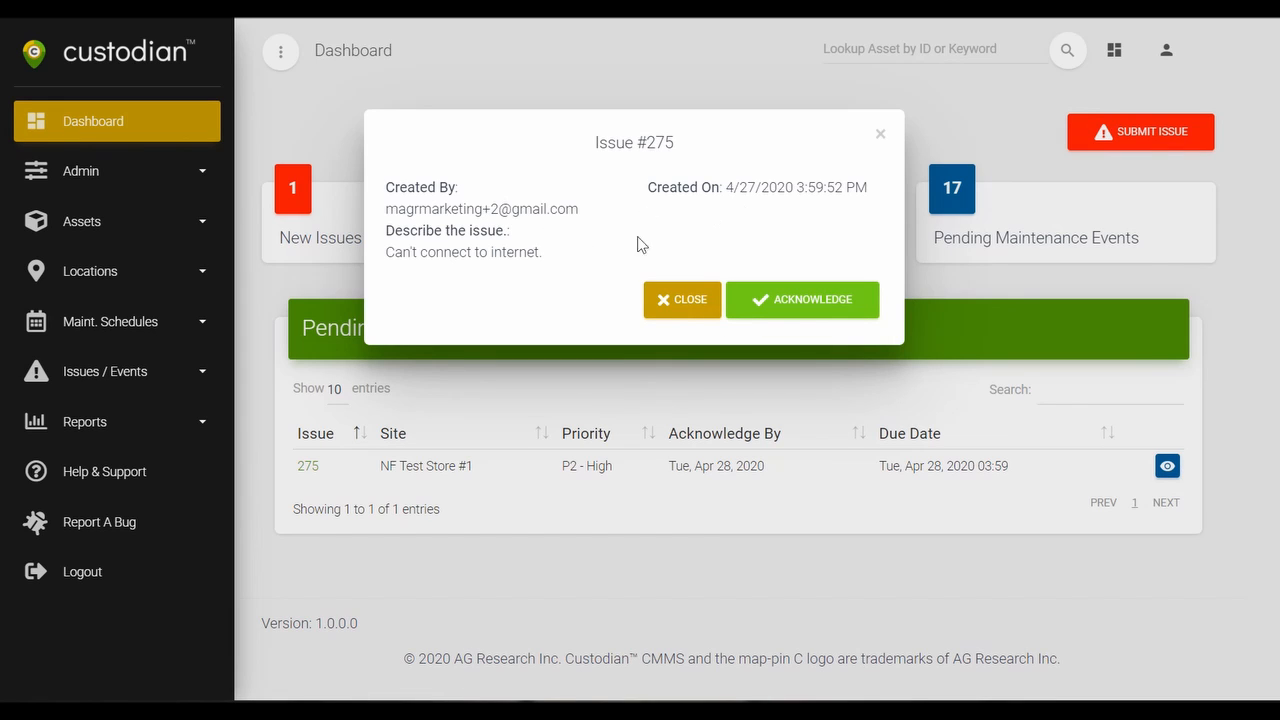
{"action": "left_click", "coordinate": [815, 310]}
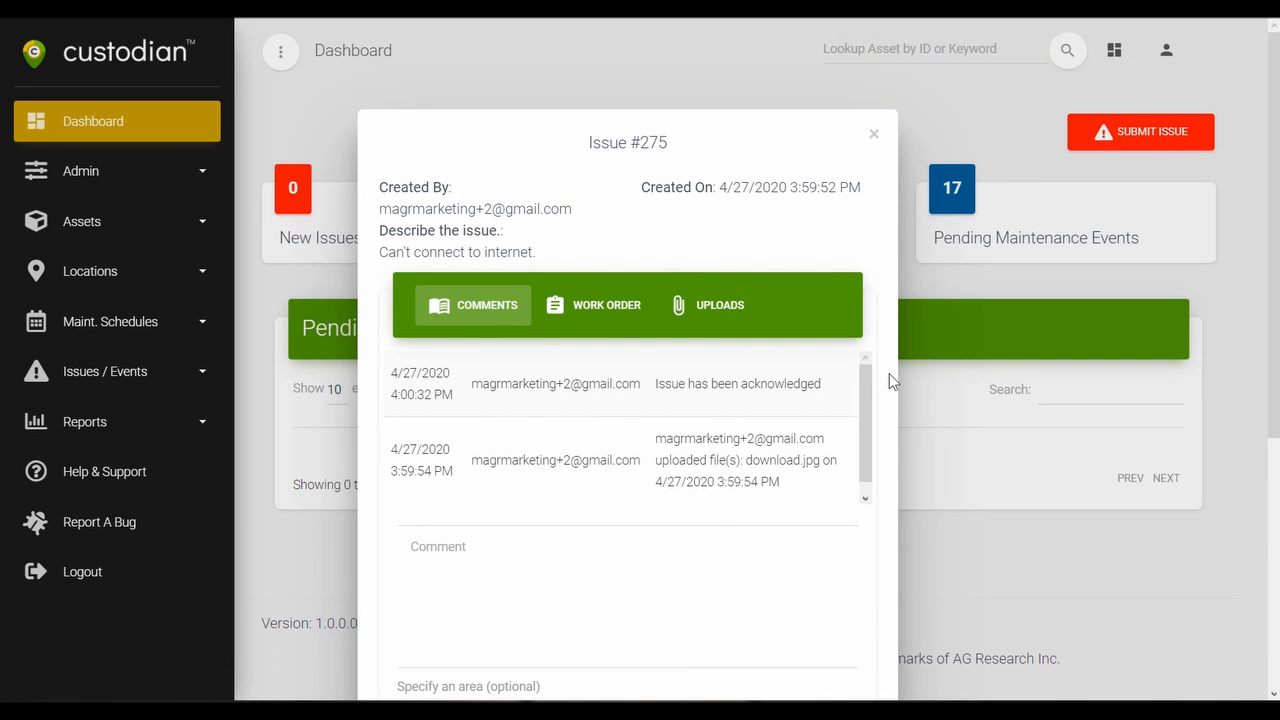
{"action": "scroll", "coordinate": [889, 373], "scroll_direction": "down", "scroll_amount": 2}
{"action": "left_click", "coordinate": [726, 127]}
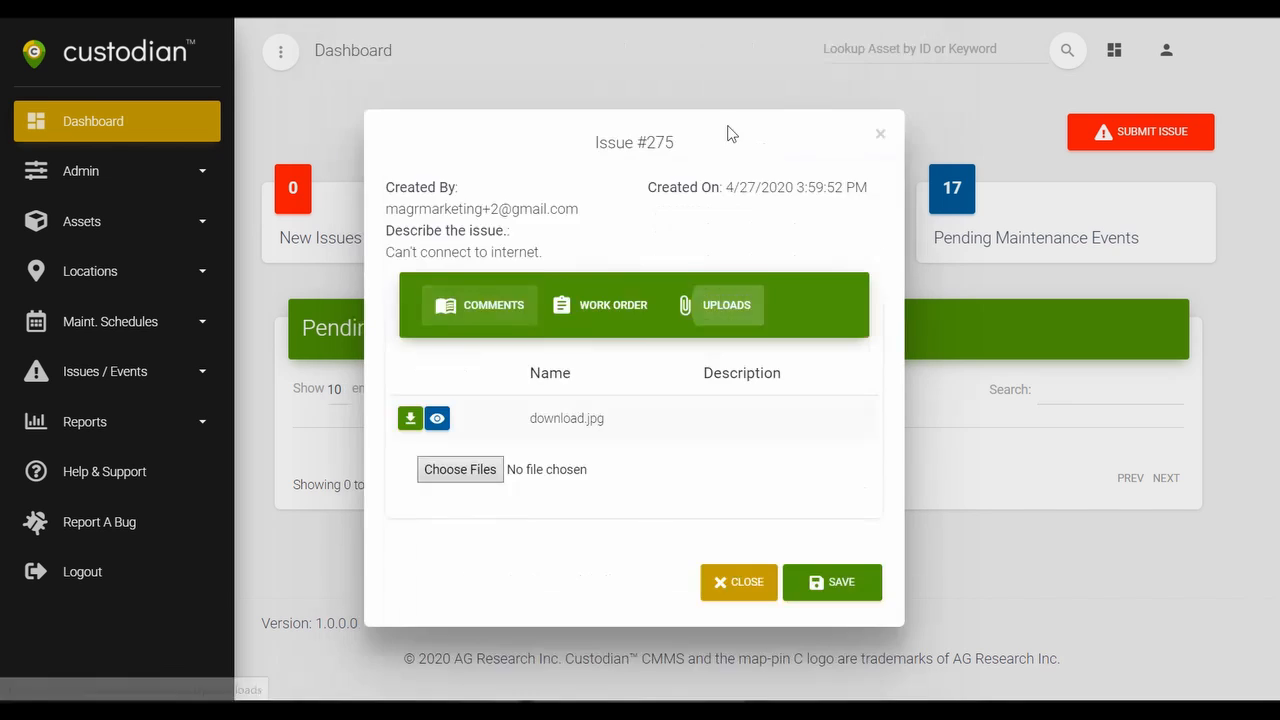
{"action": "left_click", "coordinate": [437, 418]}
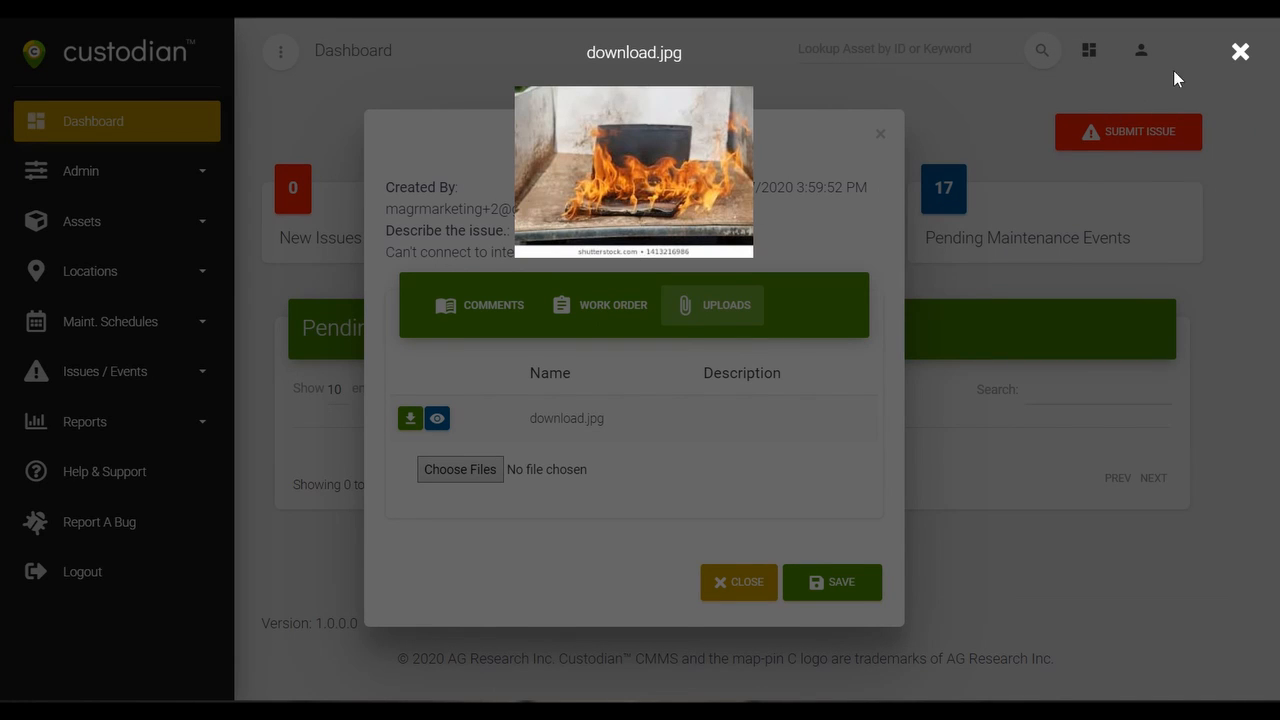
{"action": "left_click", "coordinate": [1238, 50]}
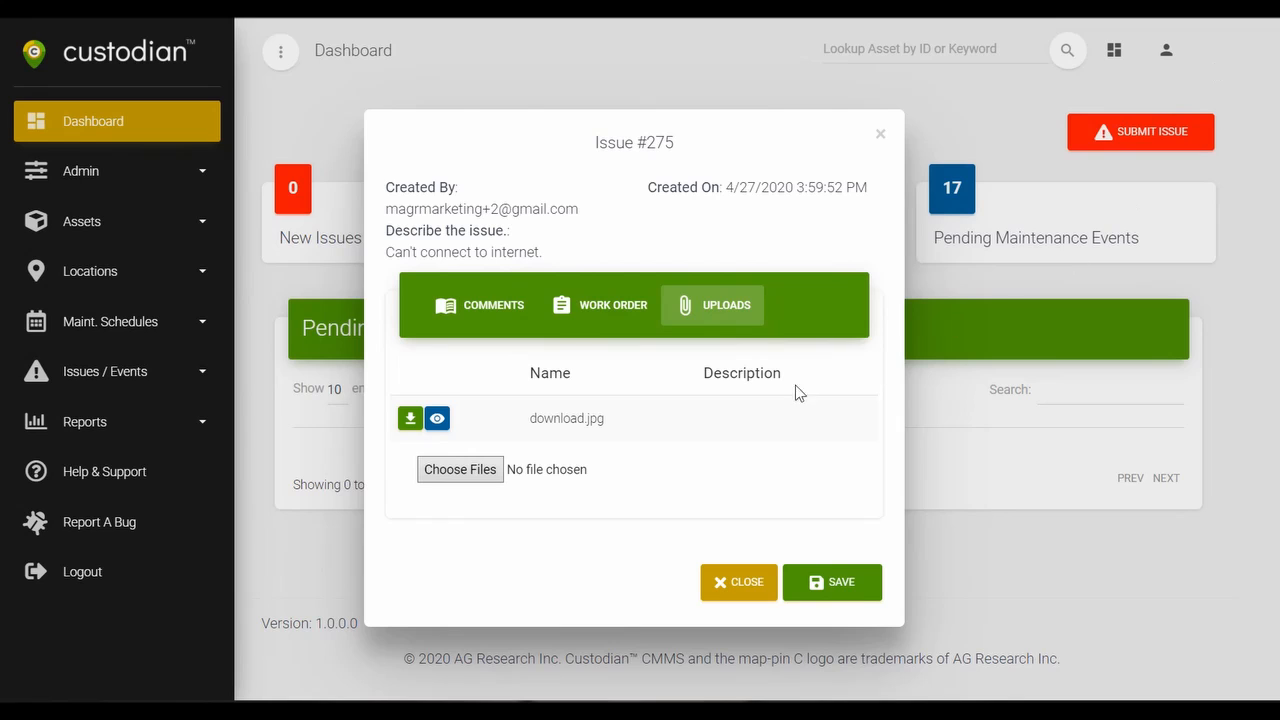
Add the comment "Please investigate connection problem." to the acknowledged issue.
{"action": "left_click", "coordinate": [488, 312]}
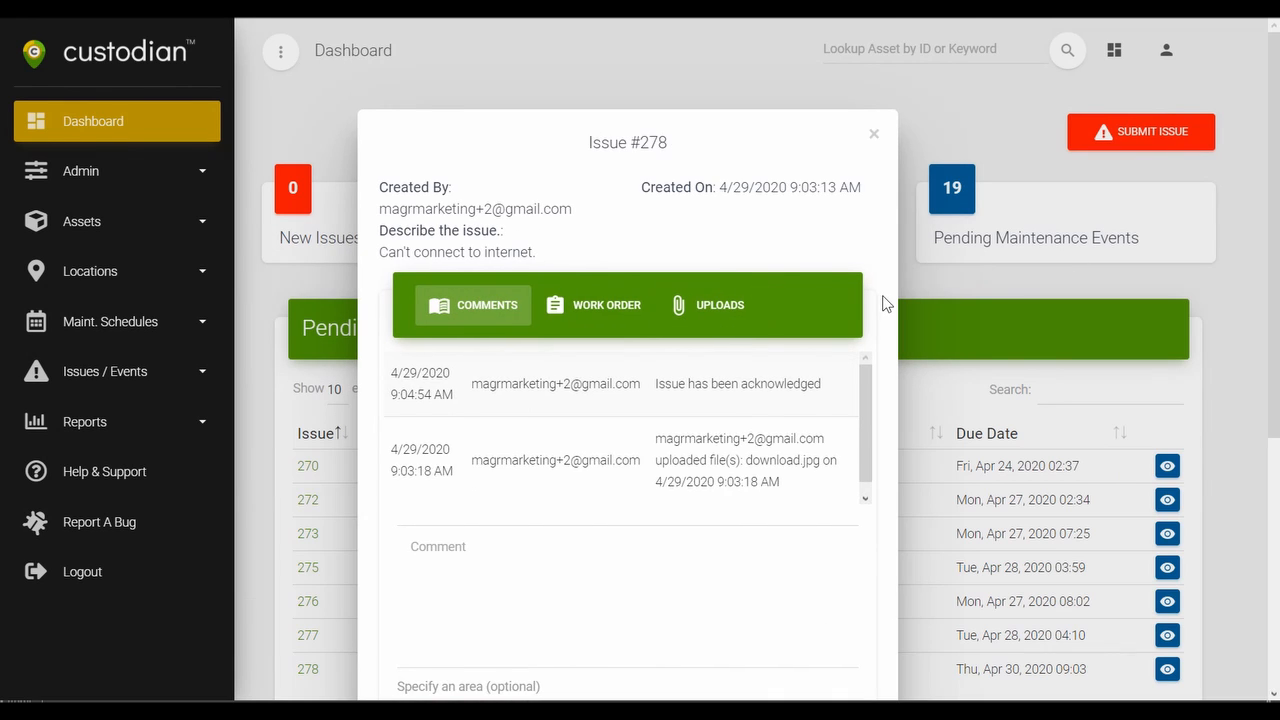
{"action": "scroll", "coordinate": [481, 424], "scroll_direction": "down", "scroll_amount": 2}
{"action": "left_click", "coordinate": [481, 424]}
{"action": "type", "text": "Please"}
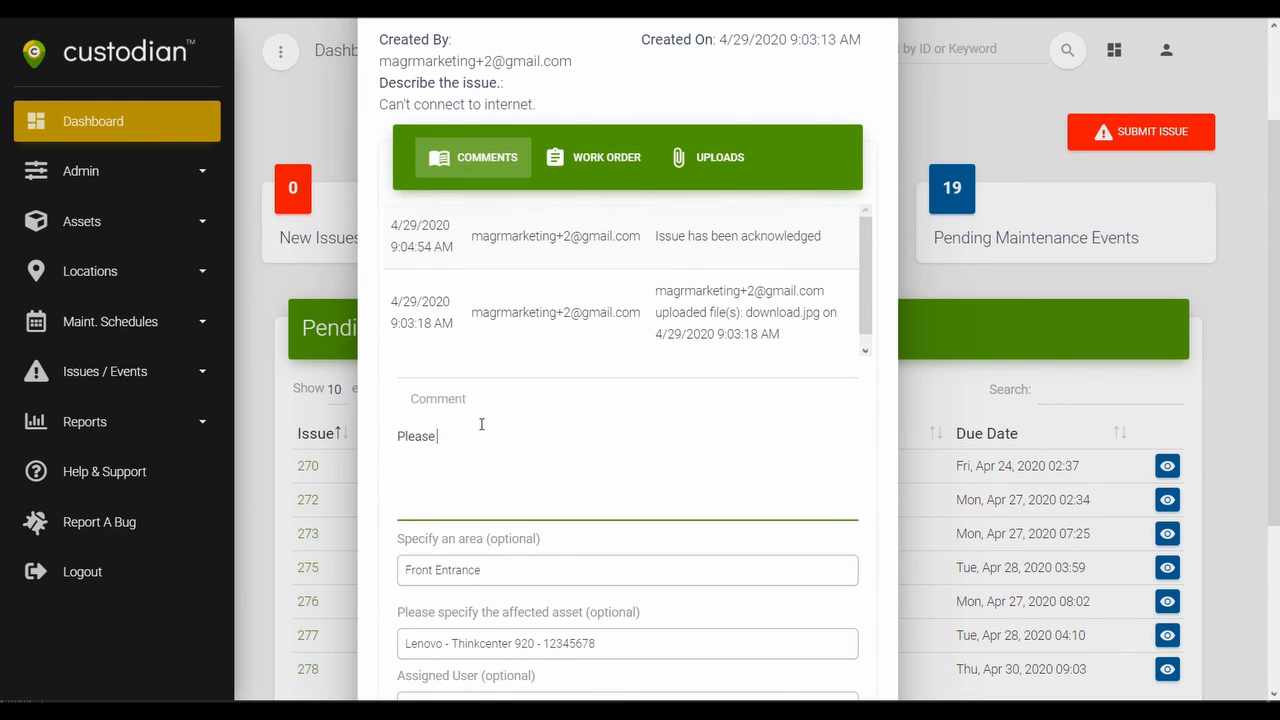
{"action": "type", "text": " investigate connection problem."}
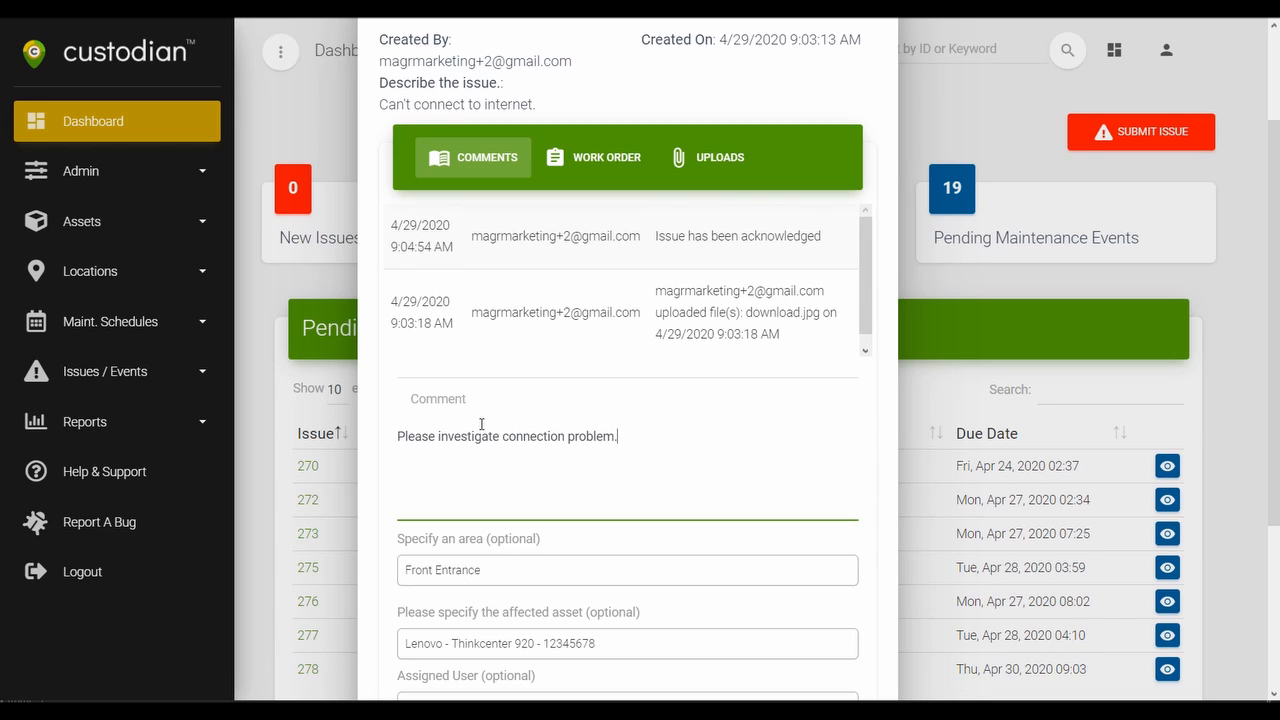
{"action": "key", "text": "Return"}
Assign the issue to the first available user.
{"action": "scroll", "coordinate": [882, 295], "scroll_direction": "down", "scroll_amount": 3}
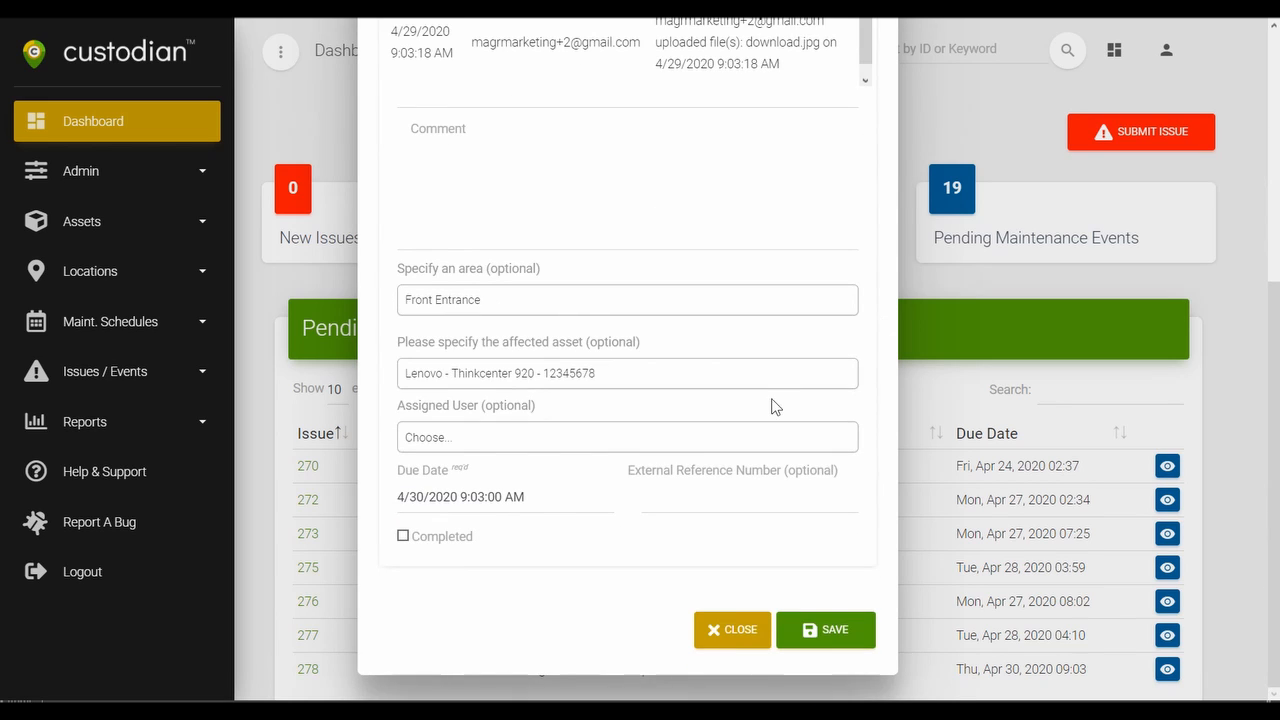
{"action": "left_click", "coordinate": [444, 443]}
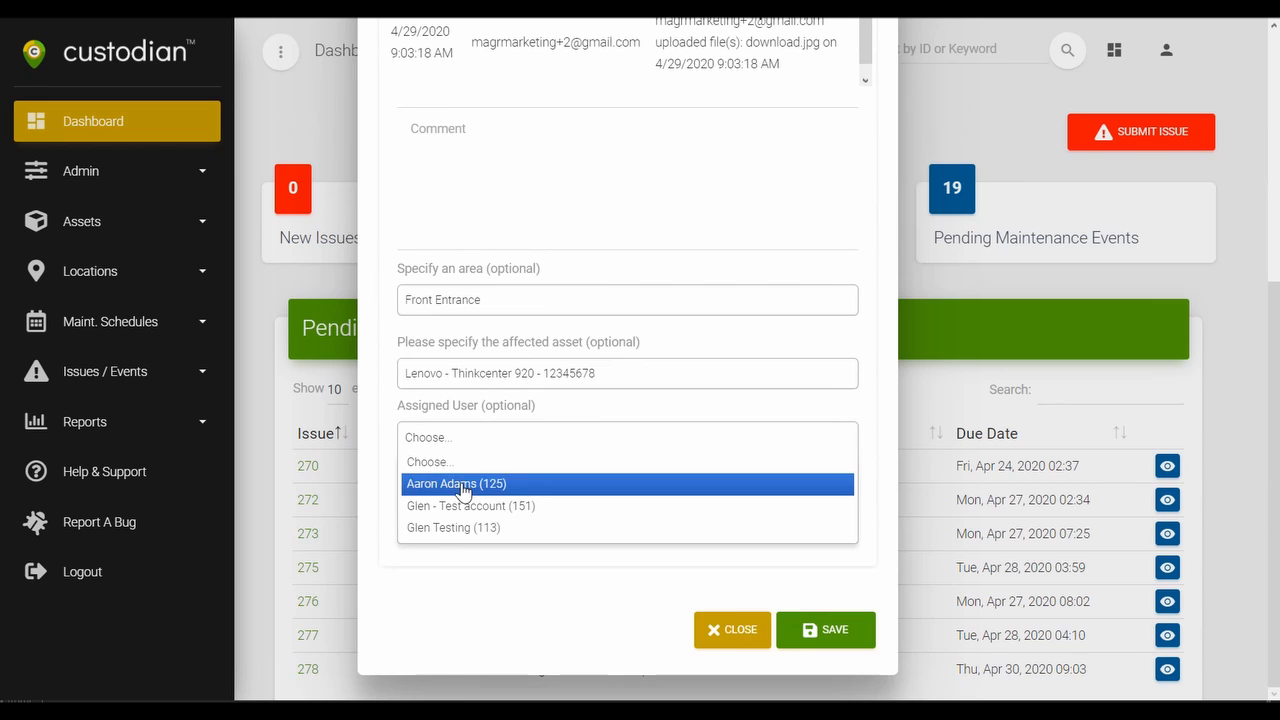
{"action": "left_click", "coordinate": [457, 484]}
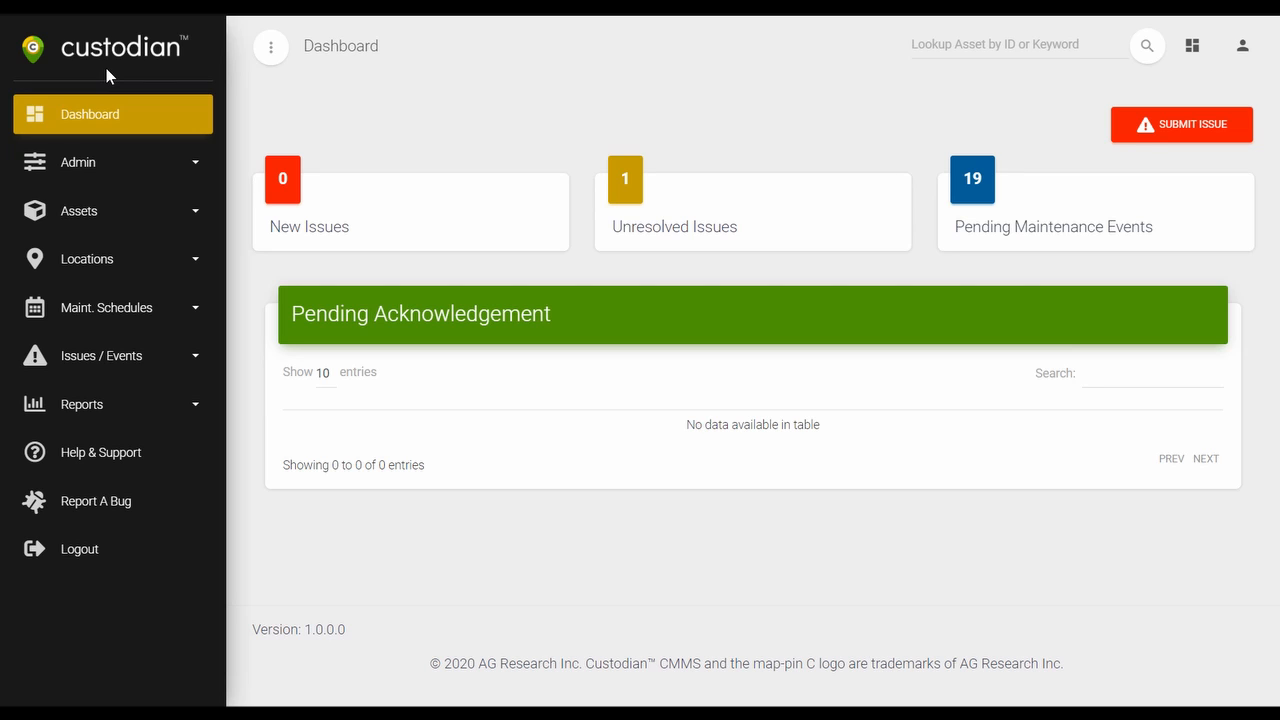
Open issue 278 from the work assigned to the current account and view its work order.
{"action": "left_click", "coordinate": [146, 365]}
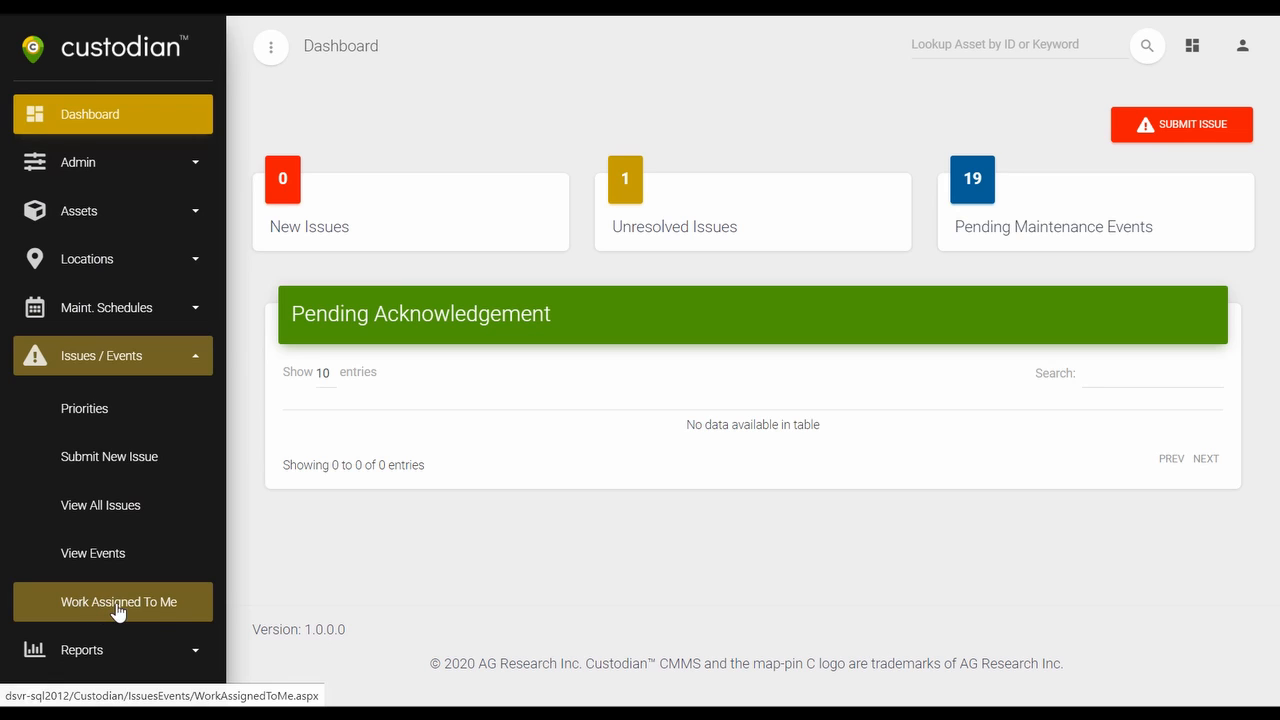
{"action": "left_click", "coordinate": [123, 613]}
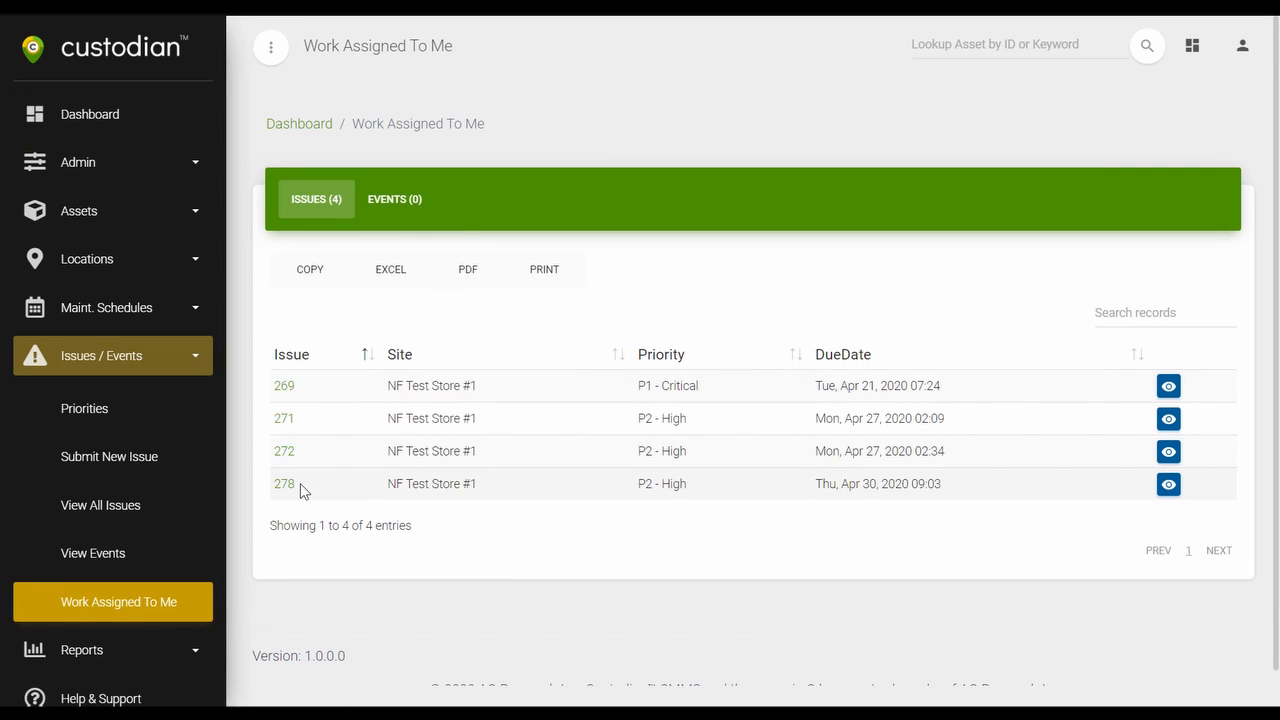
{"action": "left_click", "coordinate": [279, 486]}
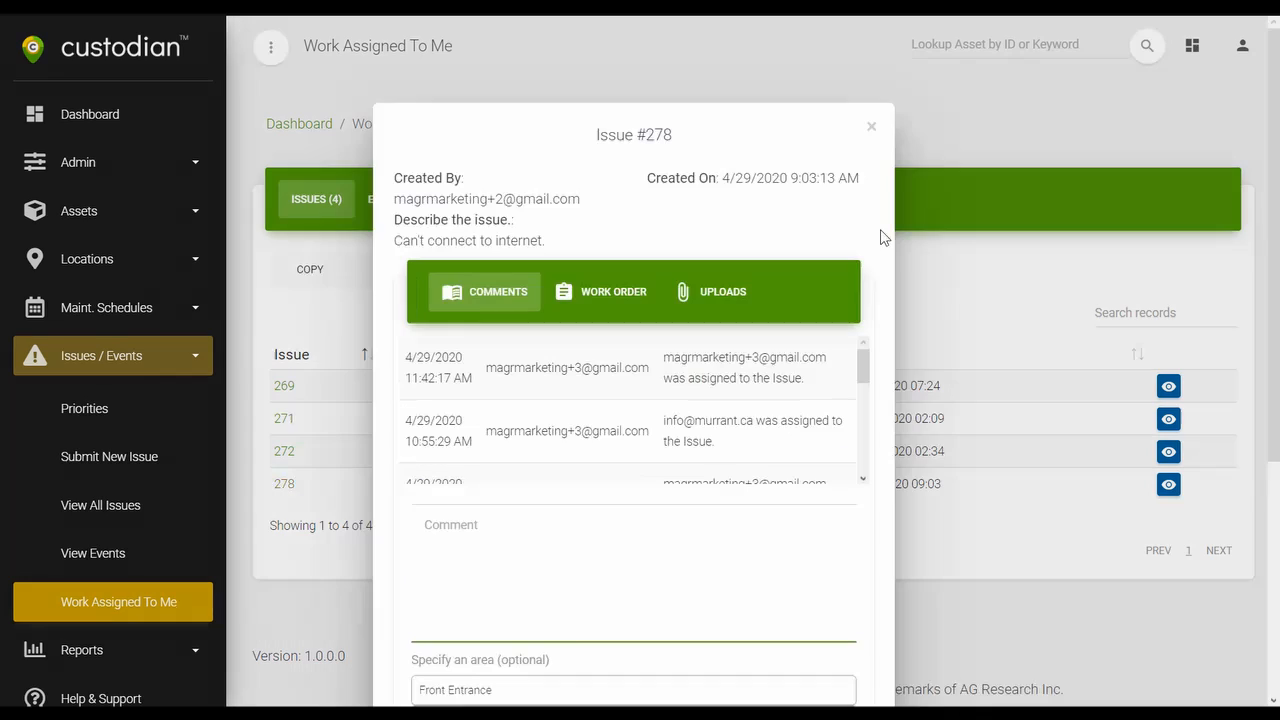
{"action": "left_click", "coordinate": [603, 296]}
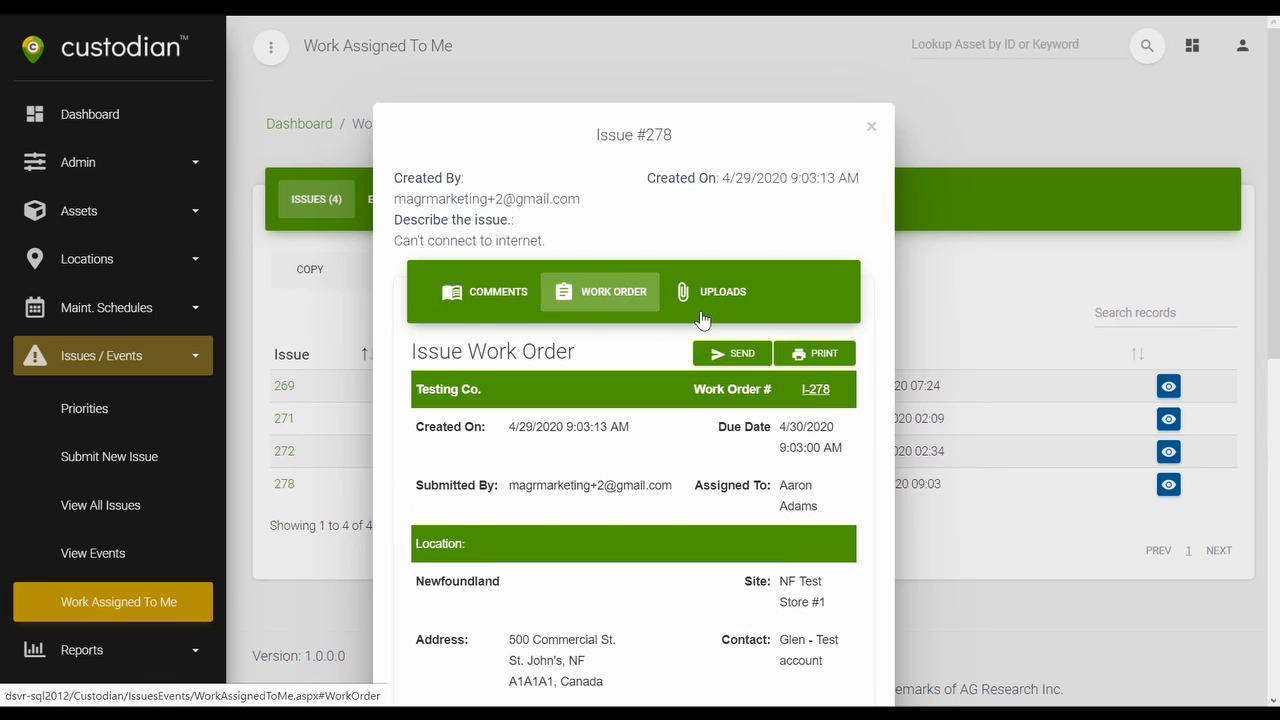
Enter the comment "I put out the fire. Able to connect now :)" on issue 278.
{"action": "scroll", "coordinate": [881, 233], "scroll_direction": "down", "scroll_amount": 4}
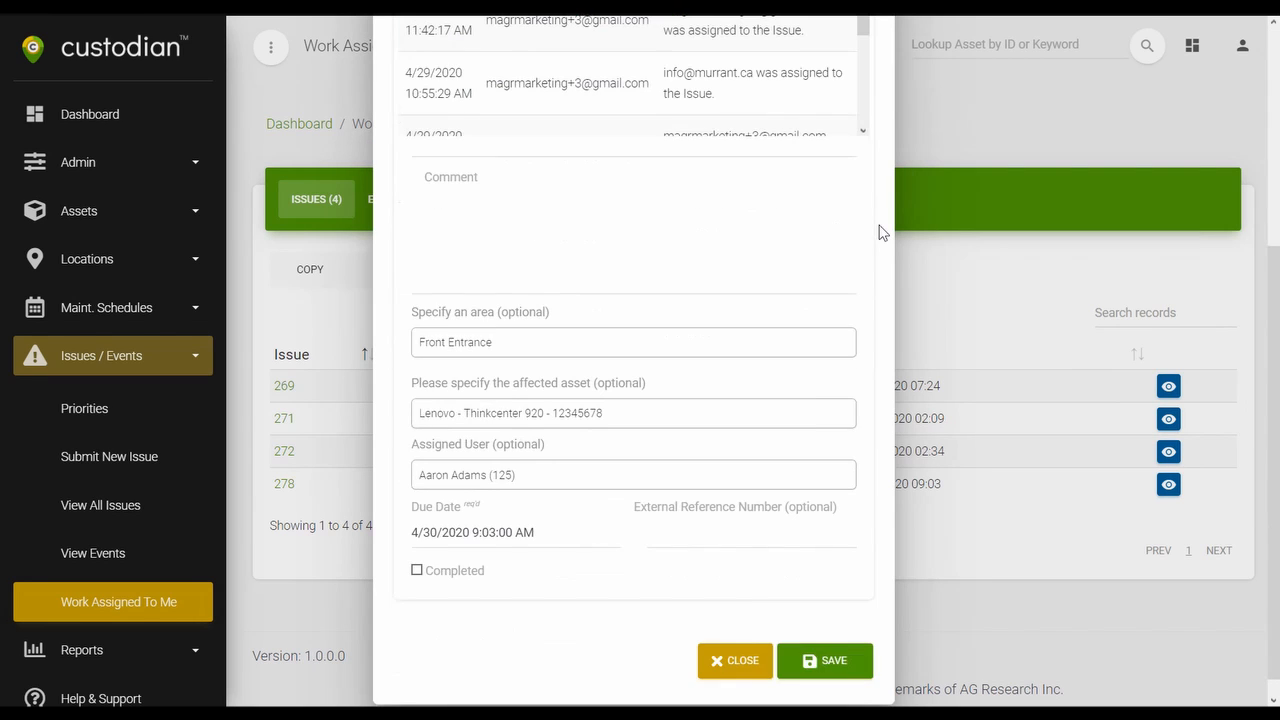
{"action": "left_click", "coordinate": [545, 225]}
{"action": "type", "text": "I put out the fi"}
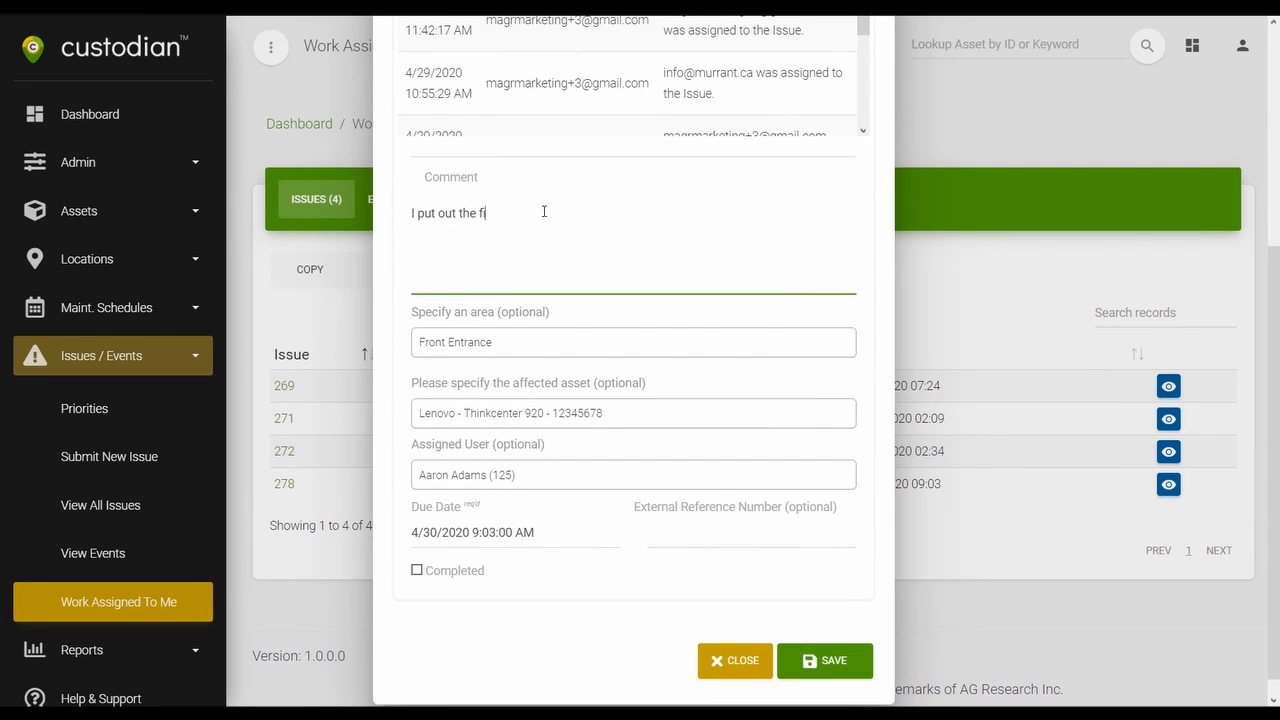
{"action": "type", "text": "re. Able to connect now :)"}
Mark issue 278 as completed, save it and return to the dashboard.
{"action": "scroll", "coordinate": [877, 400], "scroll_direction": "down", "scroll_amount": 1}
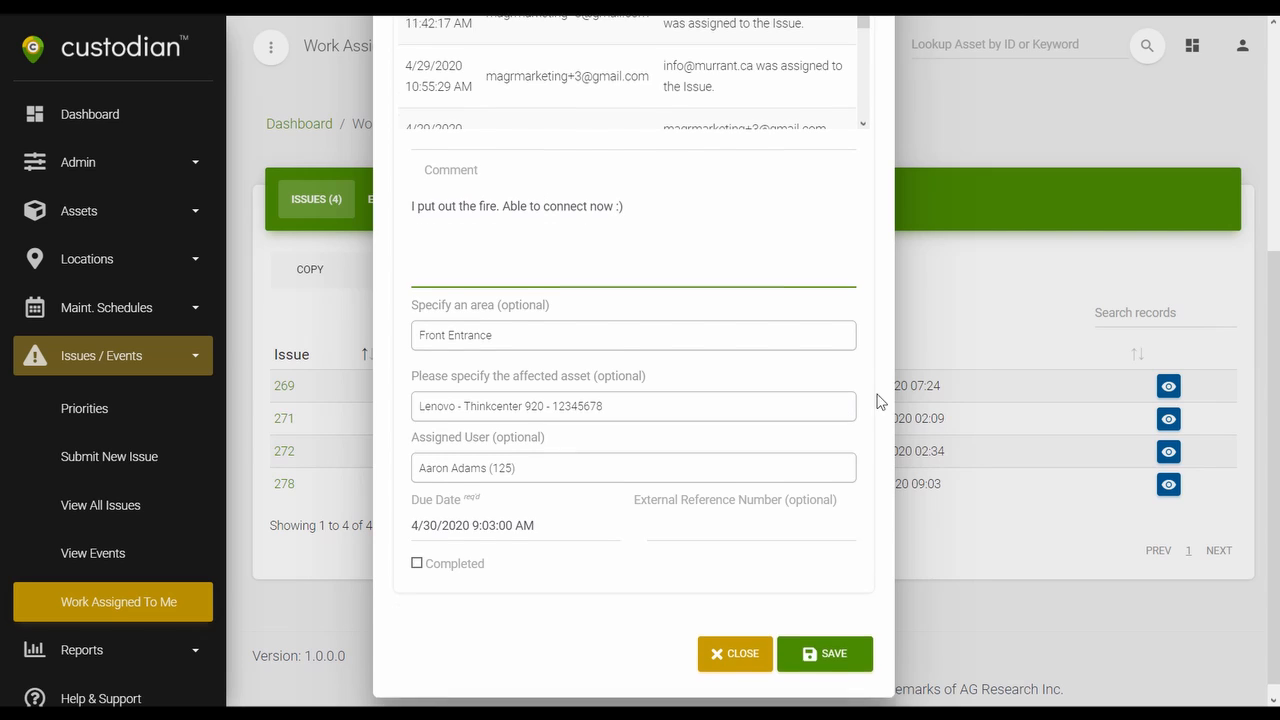
{"action": "left_click", "coordinate": [418, 548]}
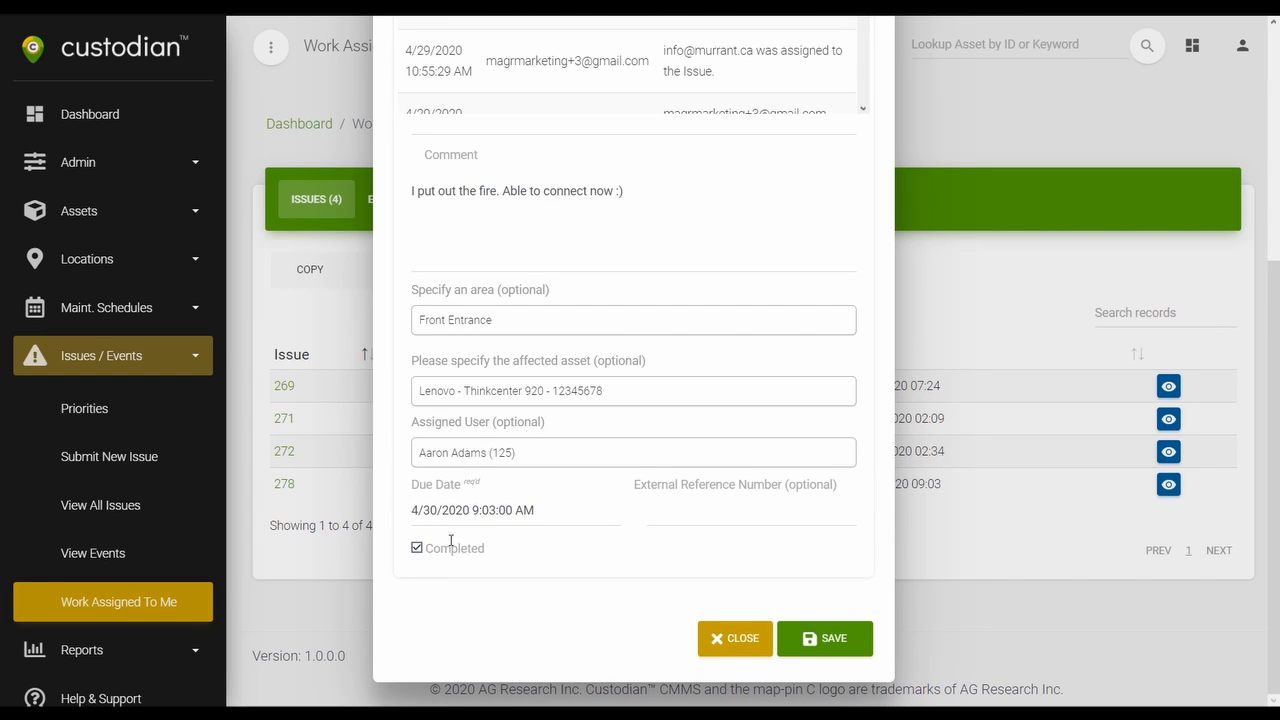
{"action": "left_click", "coordinate": [818, 640]}
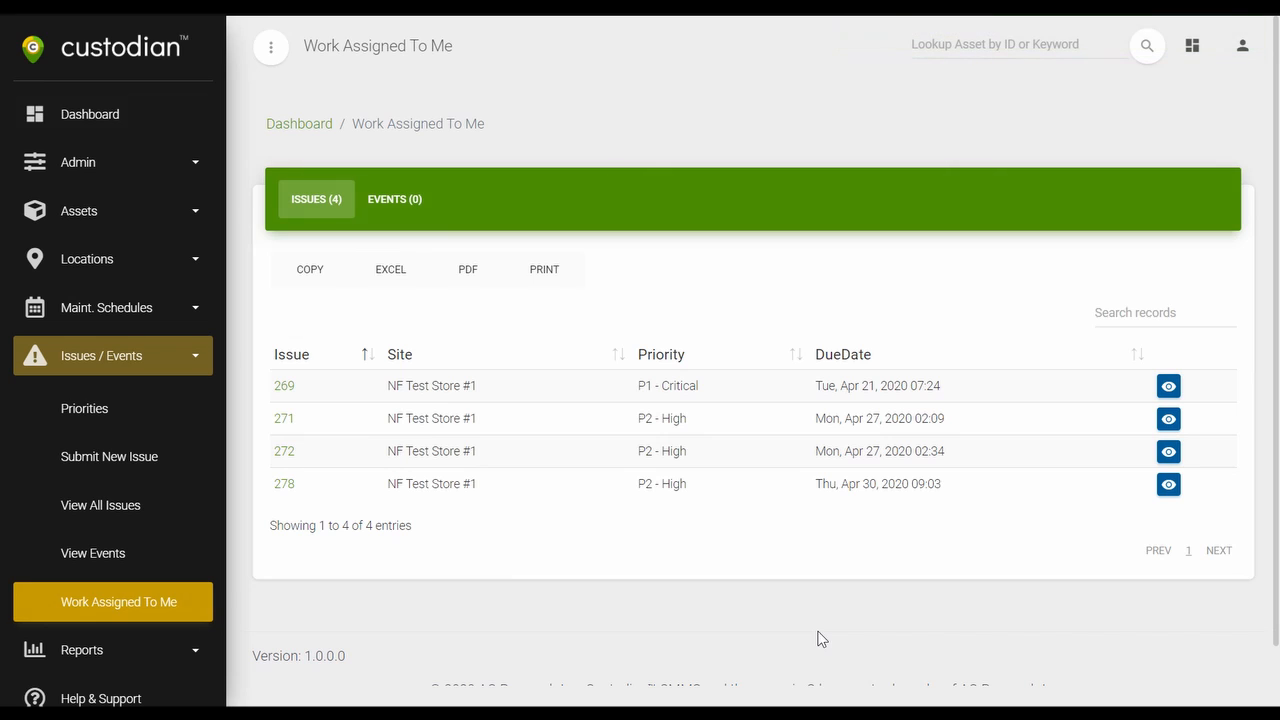
{"action": "left_click", "coordinate": [134, 117]}
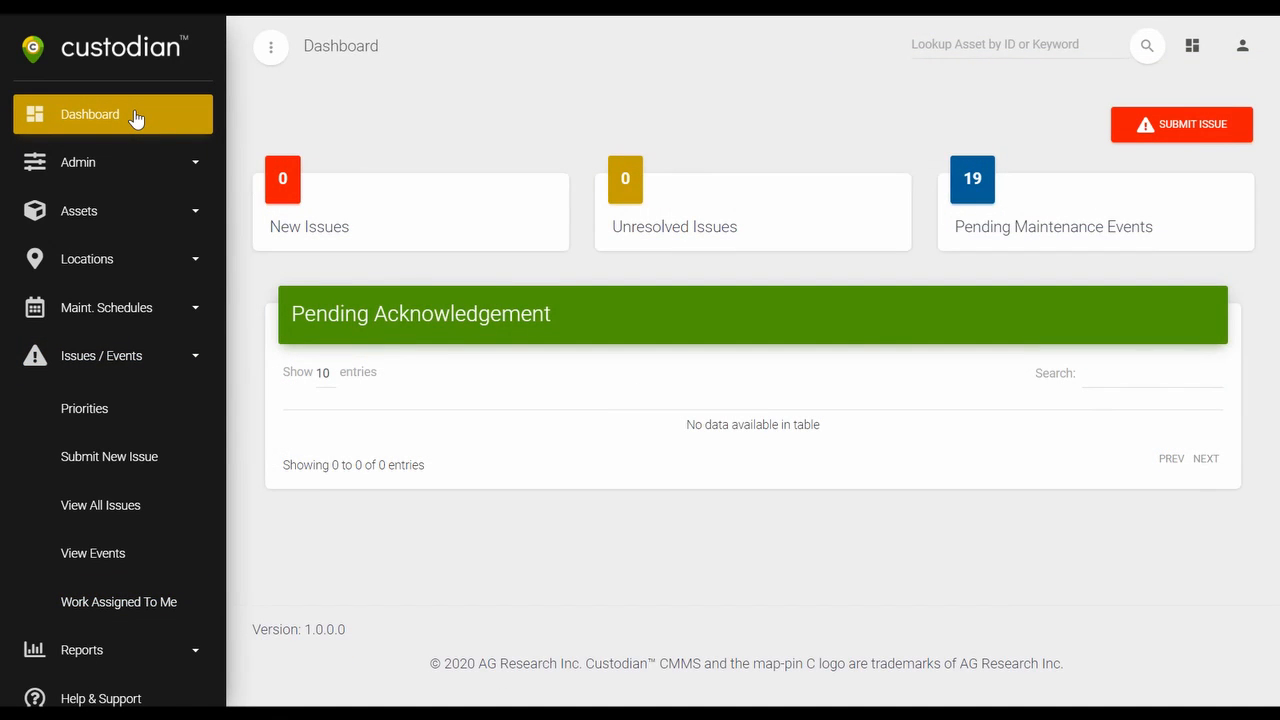